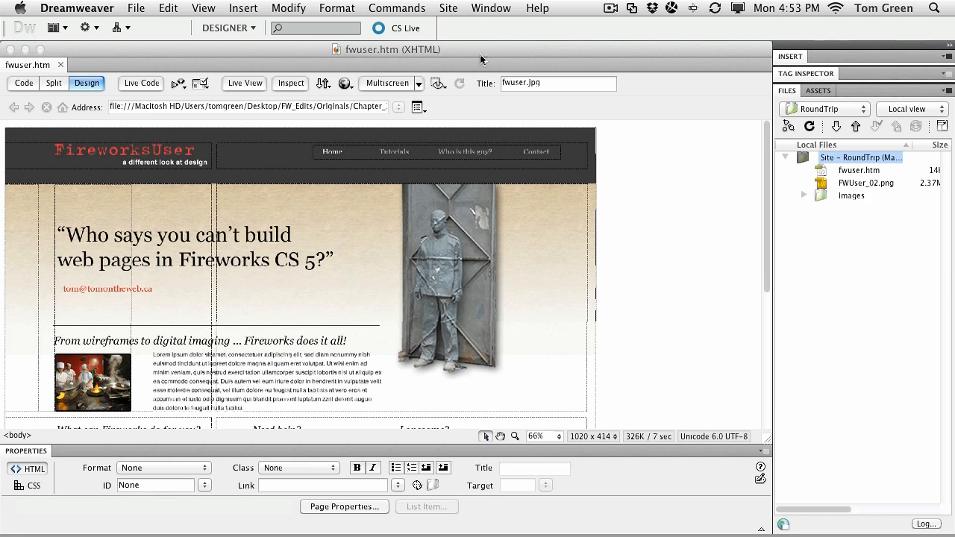
left_click(449, 8)
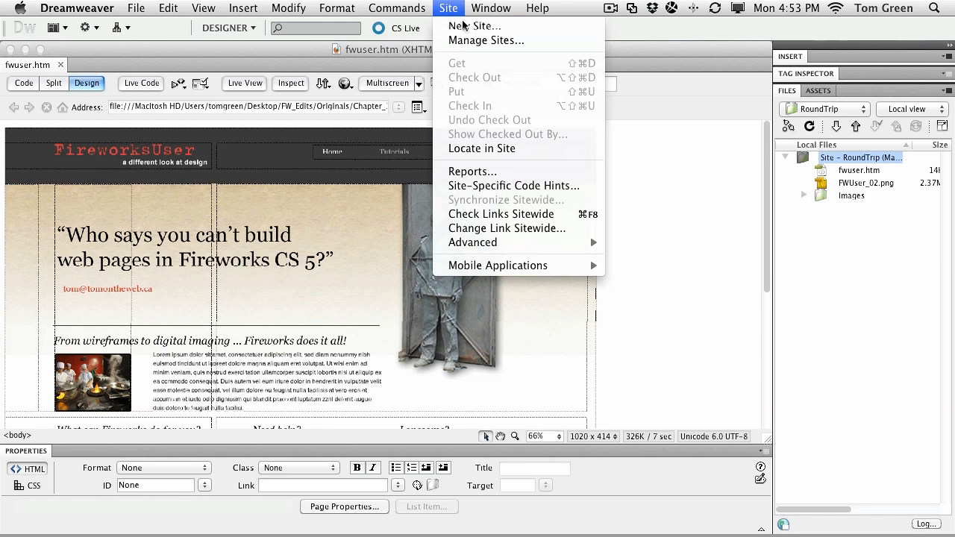
left_click(461, 27)
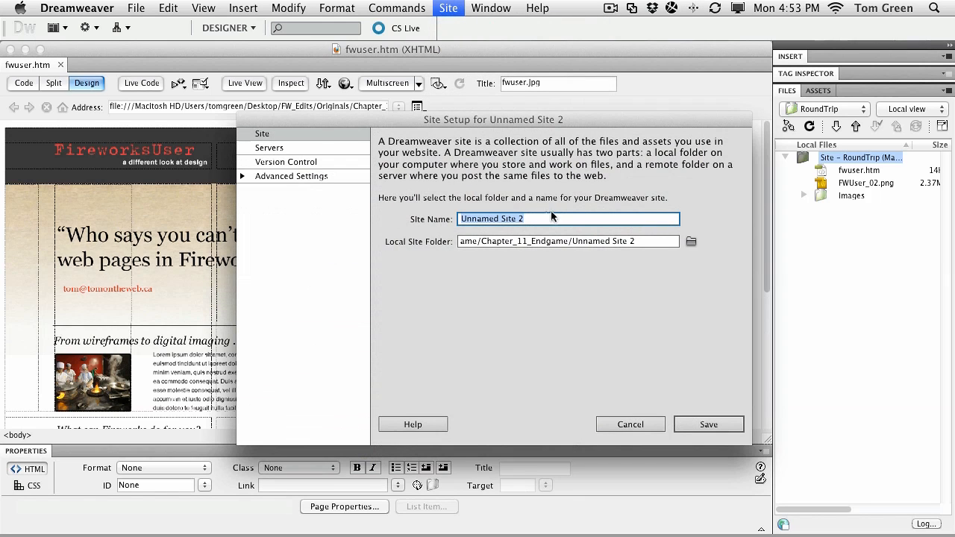
left_click(691, 243)
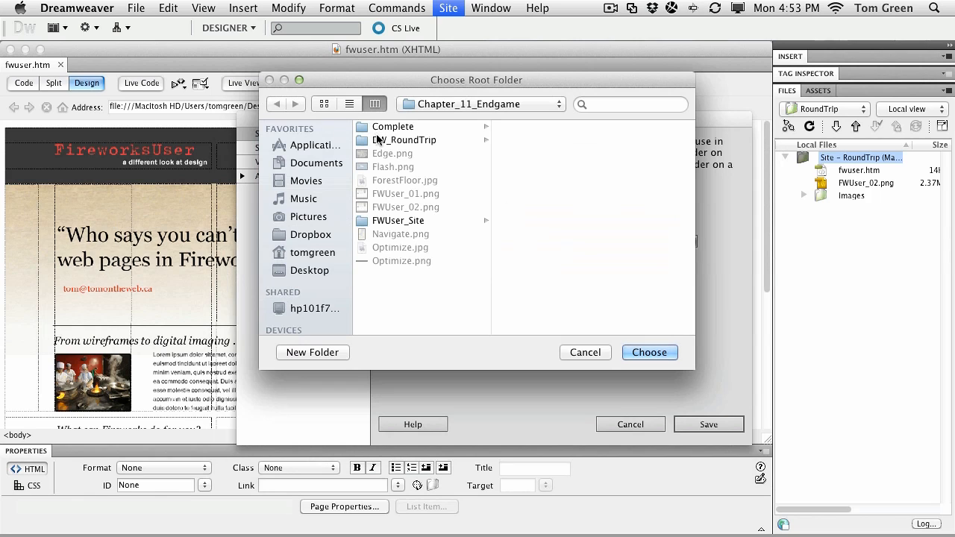
left_click(394, 138)
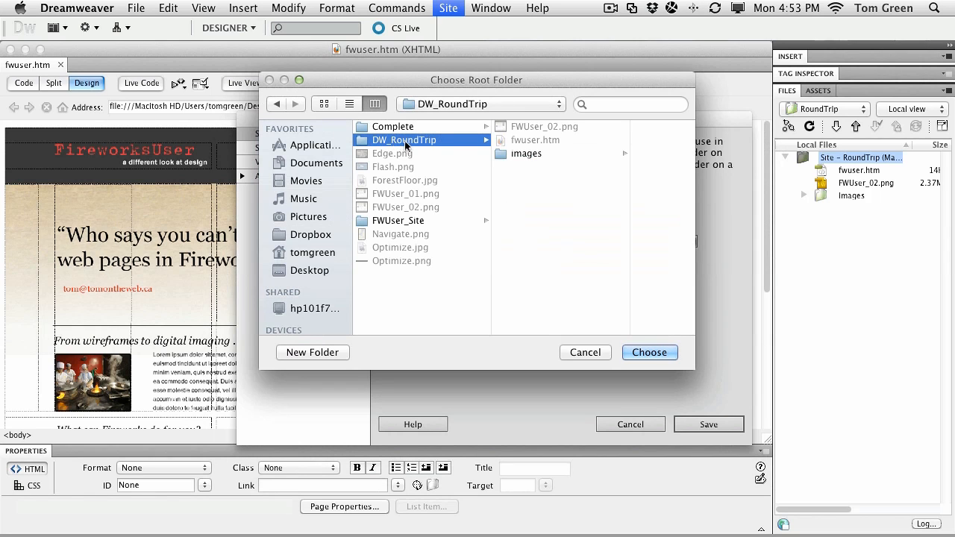
left_click(591, 353)
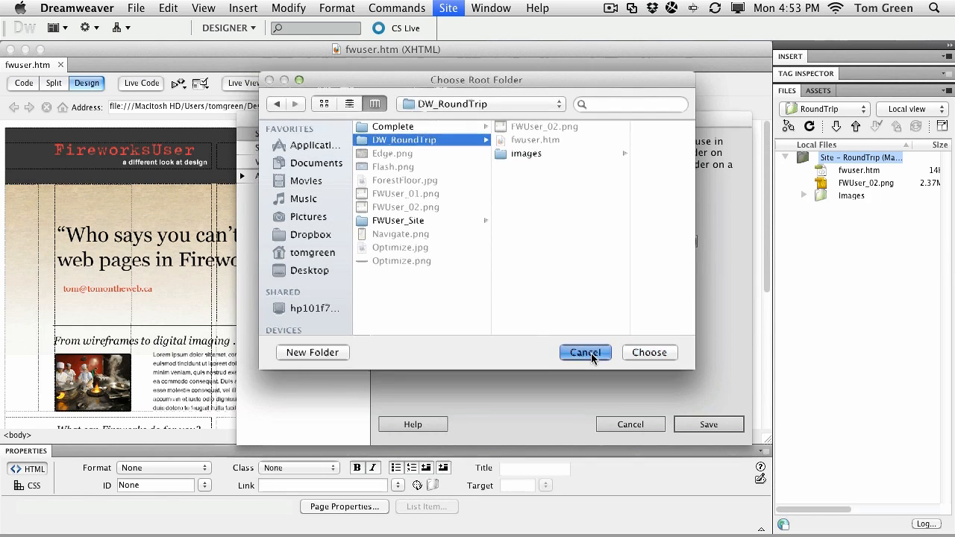
left_click(630, 424)
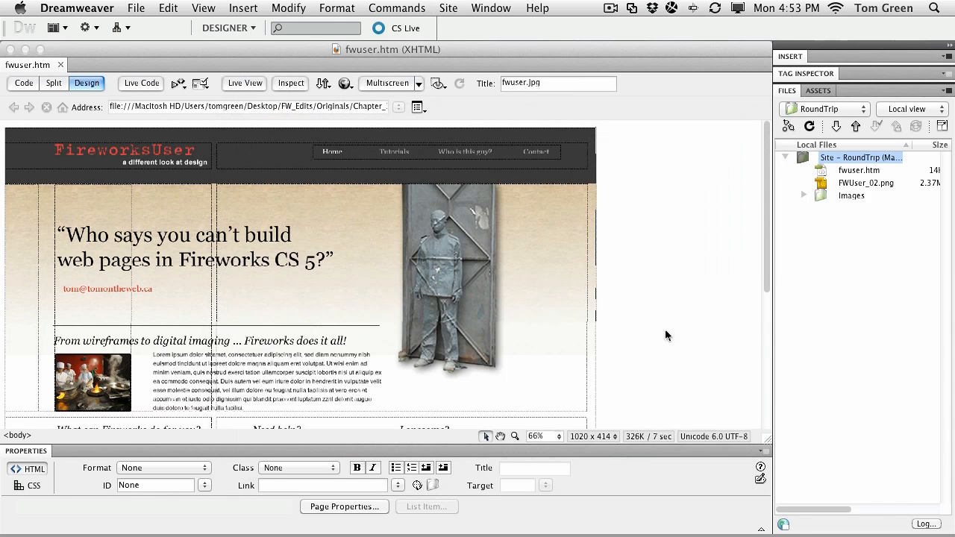
Check the external editor assigned to .png files in the File Types / Editors preferences, leaving the settings unchanged.
left_click(823, 174)
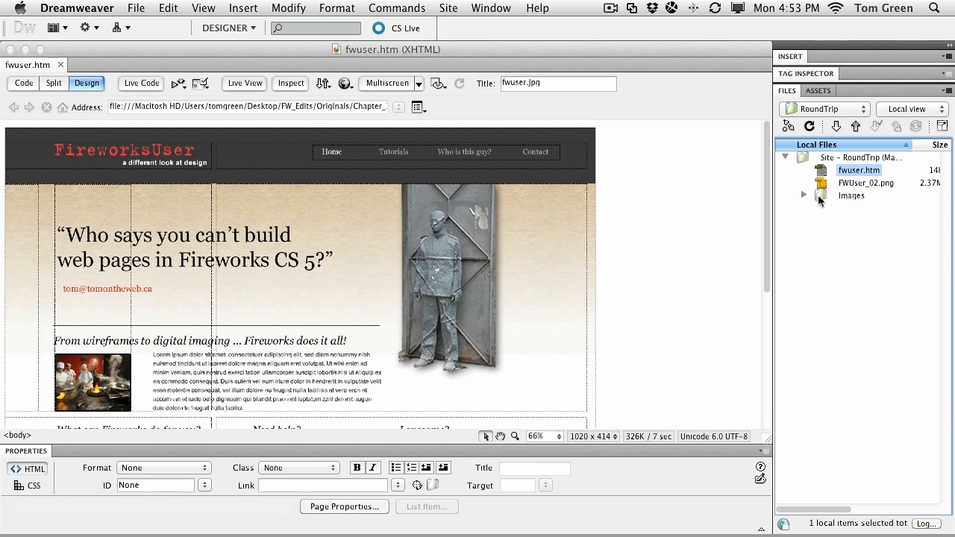
left_click(708, 227)
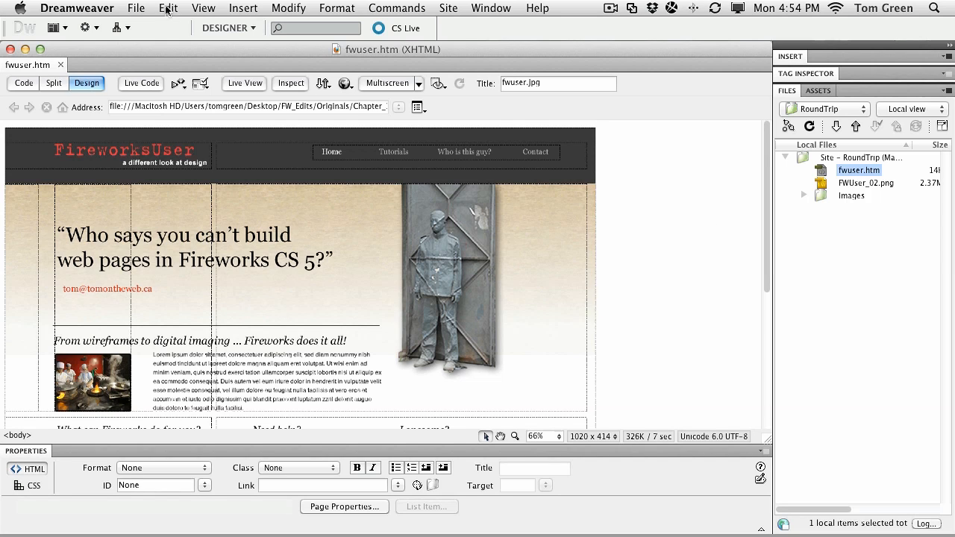
left_click(91, 9)
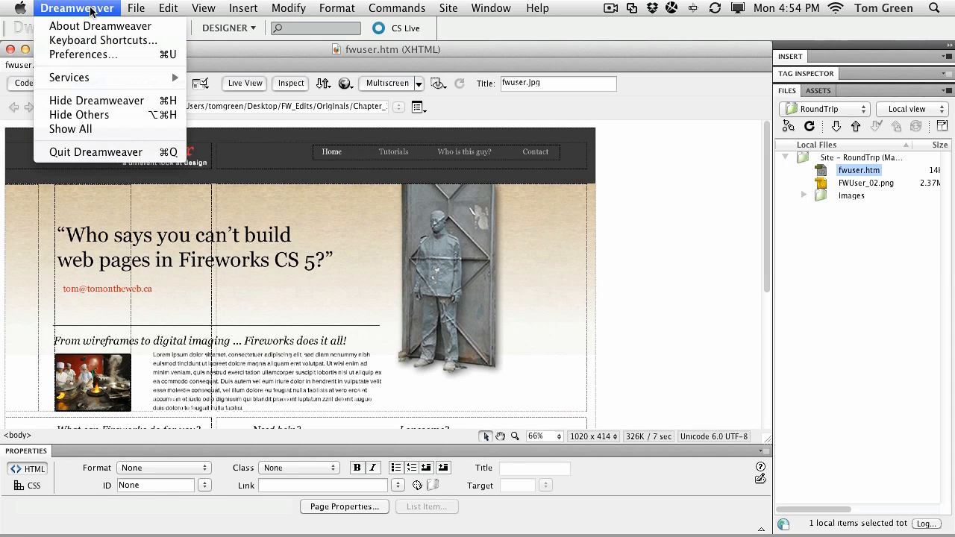
left_click(79, 57)
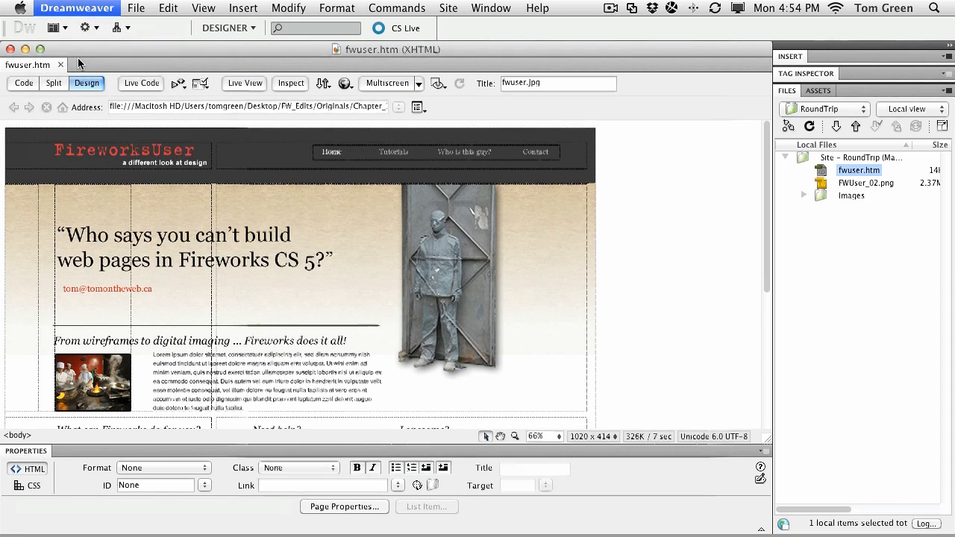
left_click_drag(306, 103, 222, 80)
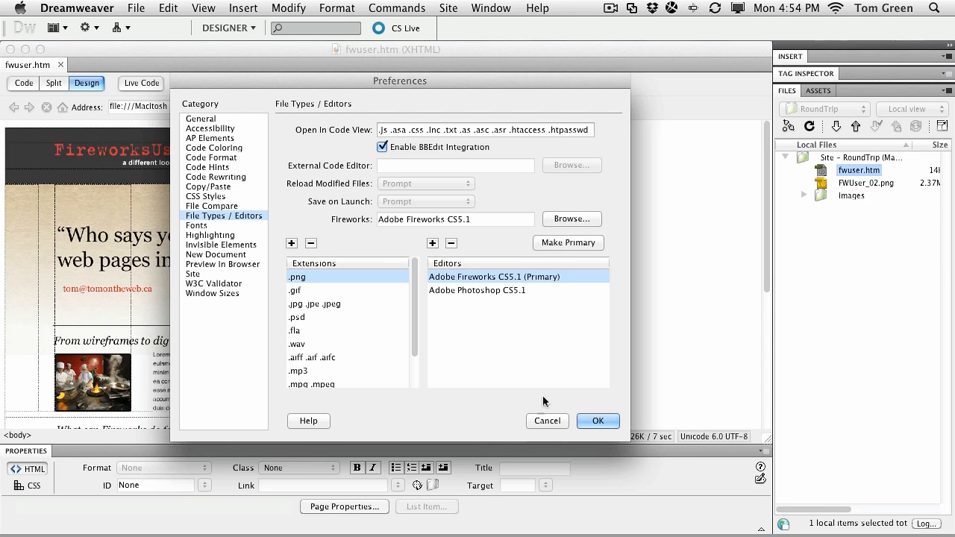
left_click(544, 421)
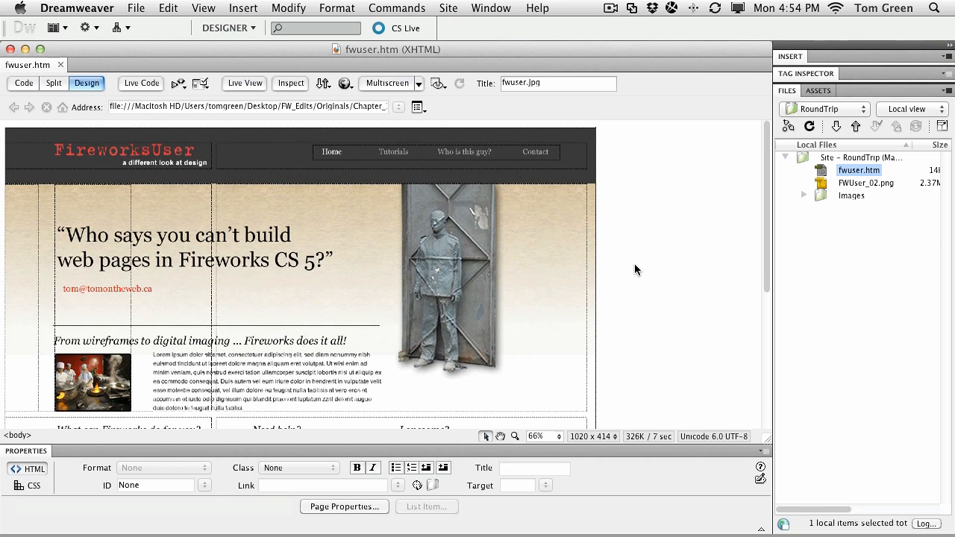
Review the fwuser.htm page in Design view and Live View, including its lower columns and footer, and return to Design view.
scroll(635, 269, "down", 3)
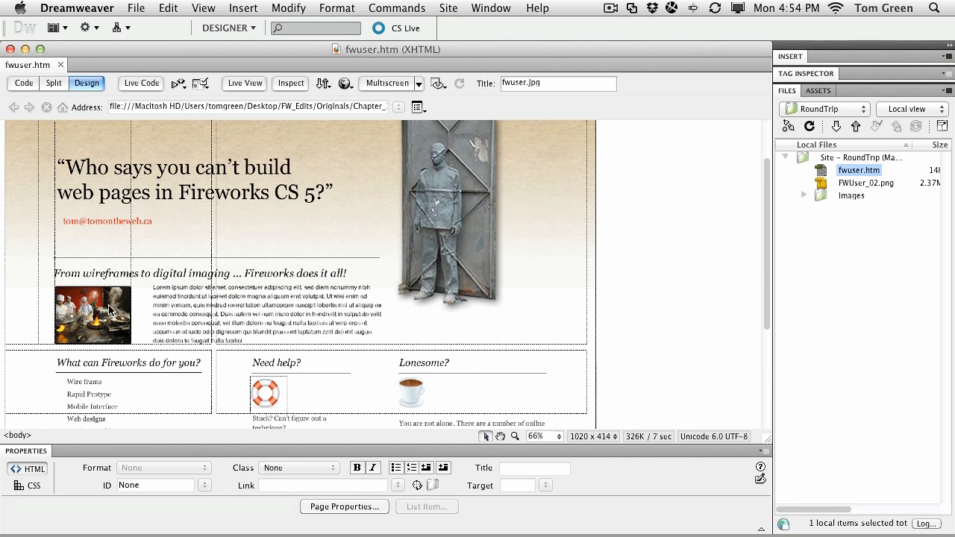
scroll(618, 312, "down", 4)
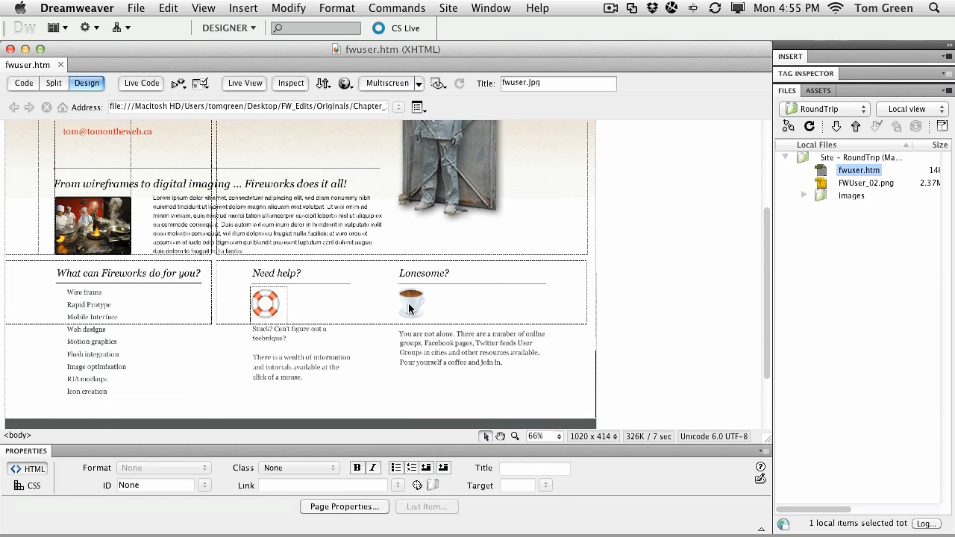
left_click(245, 83)
scroll(545, 310, "down", 10)
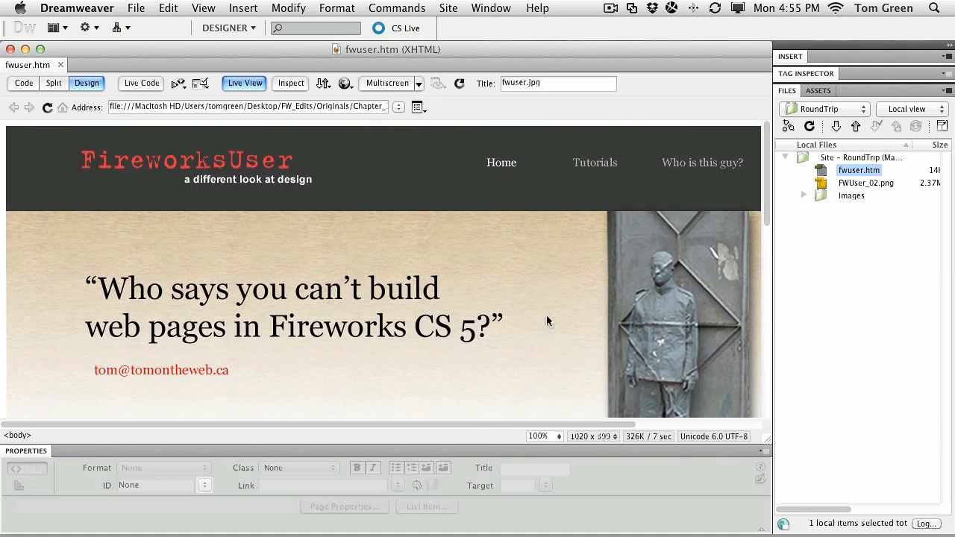
scroll(602, 203, "up", 3)
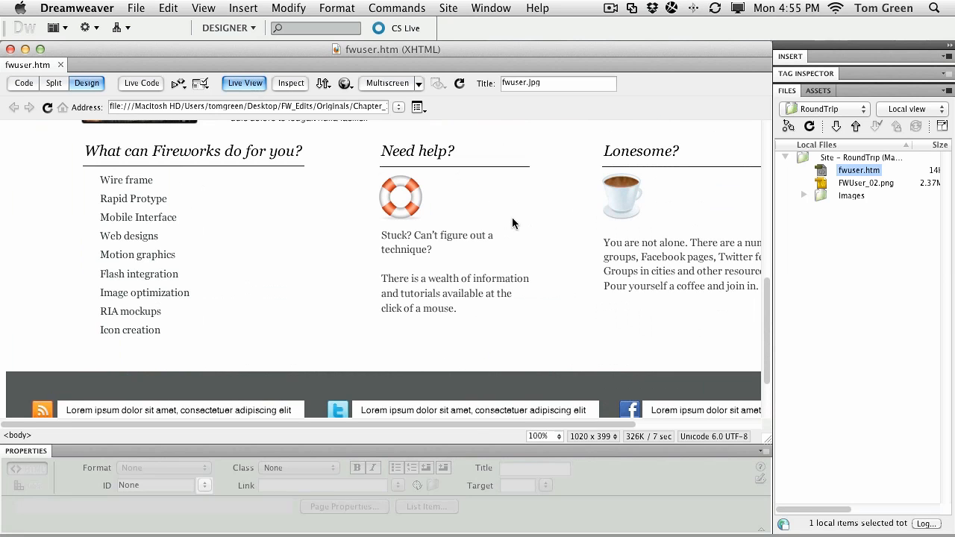
scroll(512, 218, "up", 8)
left_click(240, 82)
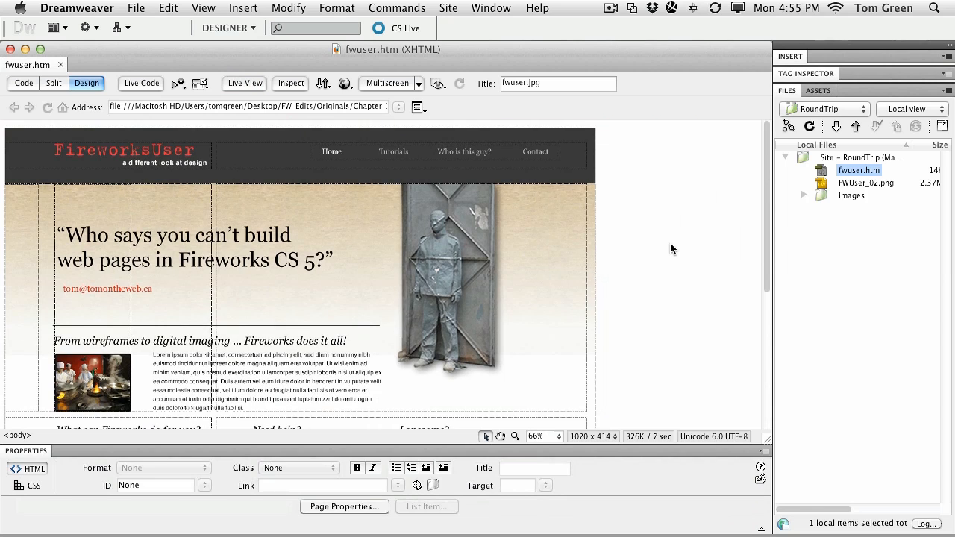
Select the whole page table in fwuser.htm and open its source FWUser_02.png for editing in Fireworks.
left_click(597, 176)
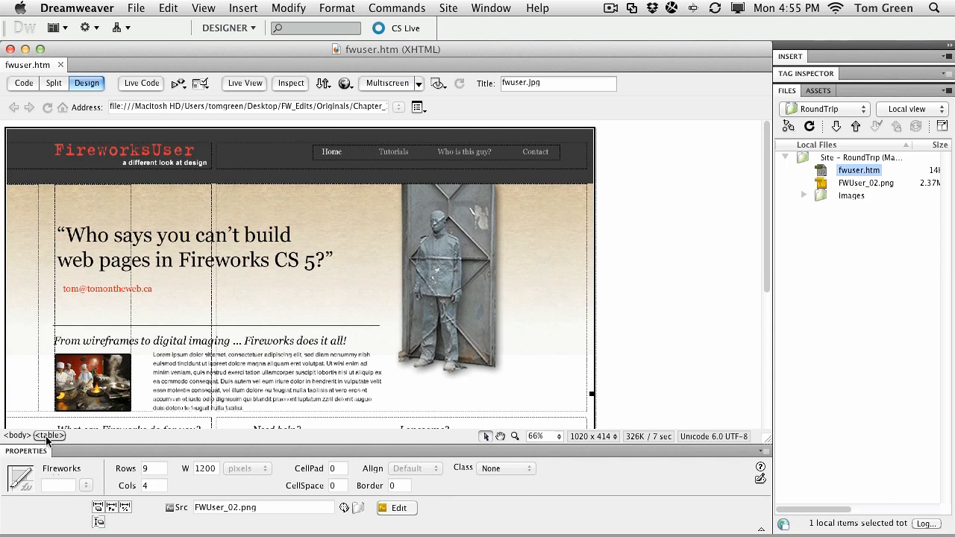
left_click(394, 509)
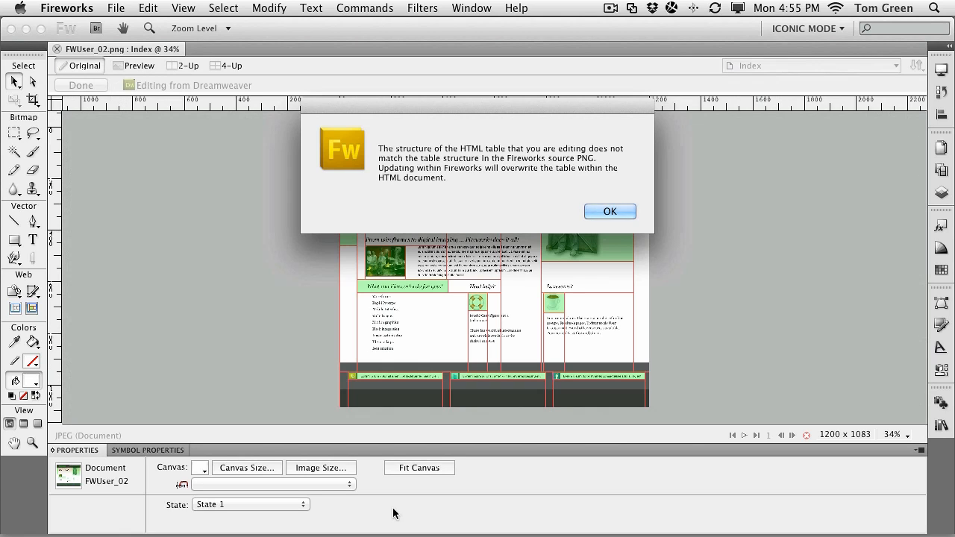
left_click(610, 211)
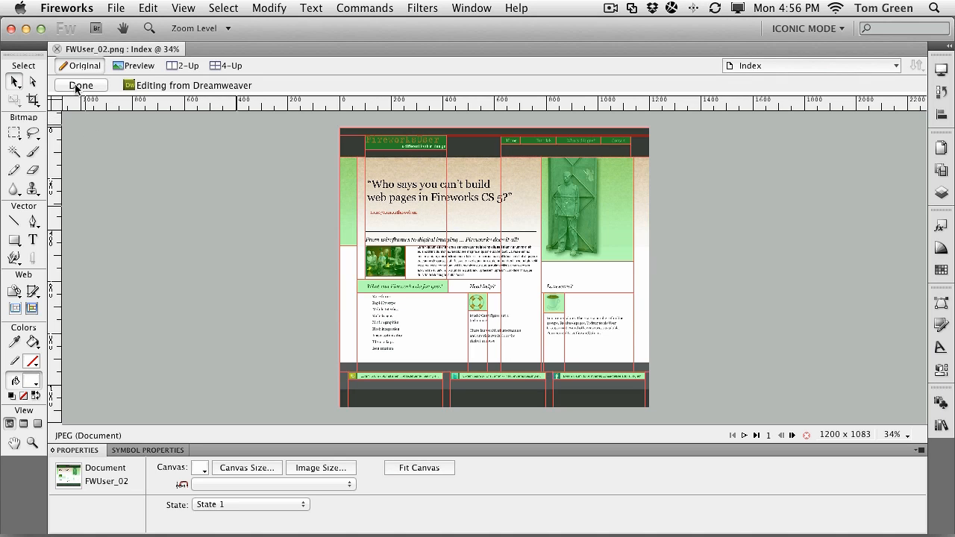
Select the Door bitmap behind the MainImage slice with the Select Behind tool and nudge it right to X 810.
left_click(16, 88)
left_click(39, 118)
left_click(586, 224)
left_click(583, 213)
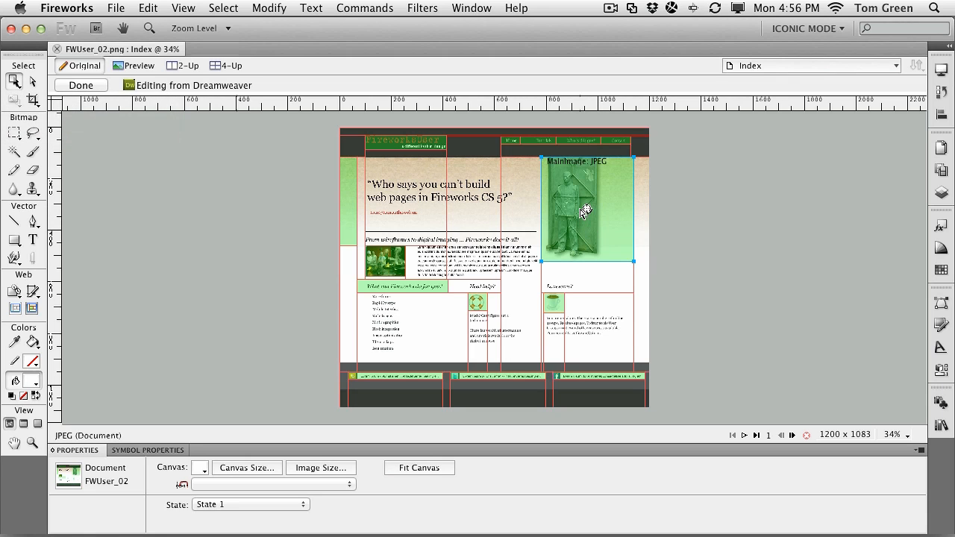
left_click(581, 213)
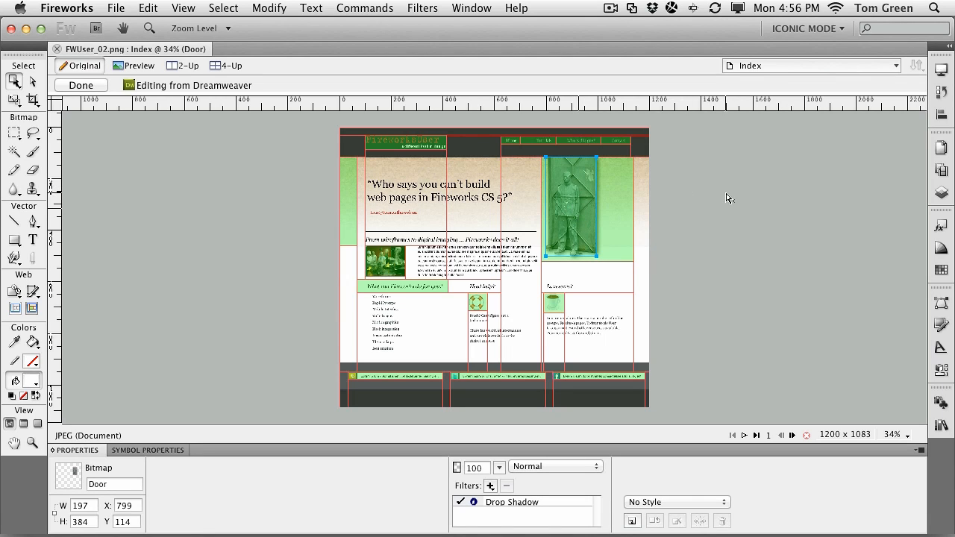
key("Right")
key("Right")
key("Right")
key("Right")
key("Right")
key("Right")
key("Right")
key("Right")
key("Right")
key("Right")
key("Right")
key("Right")
key("Right")
key("Right")
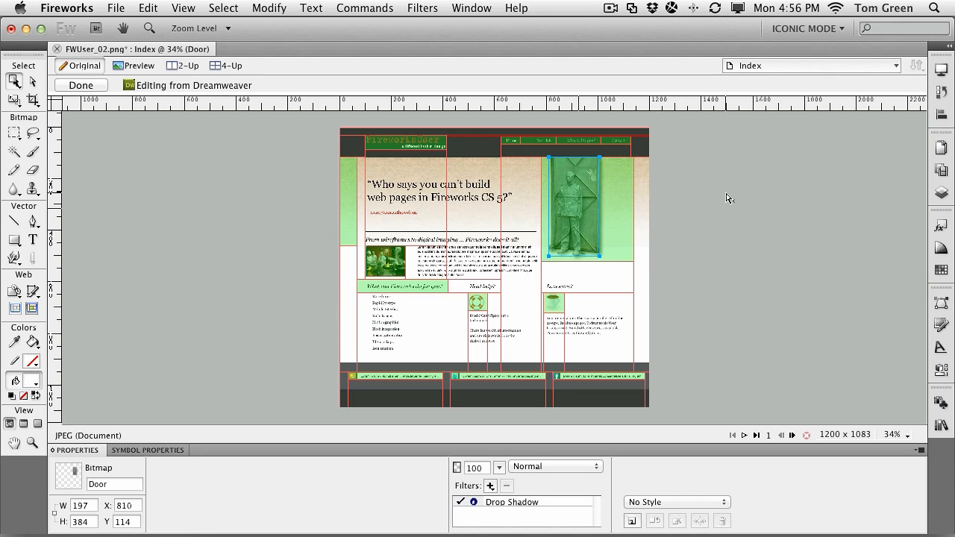
left_click(681, 204)
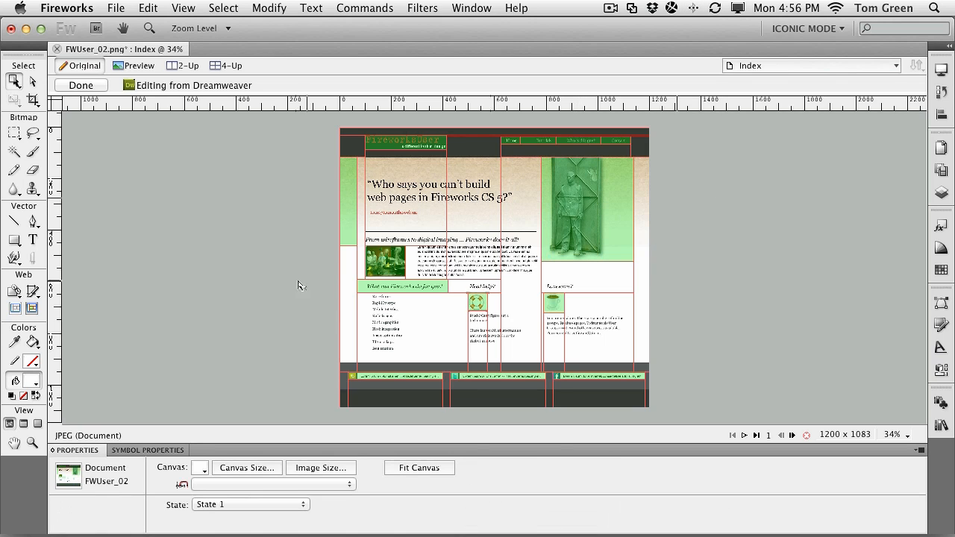
Hide the slices and activate the Pointer tool with the kitchen photo area magnified to 153%.
key("z")
left_click_drag(341, 234, 460, 305)
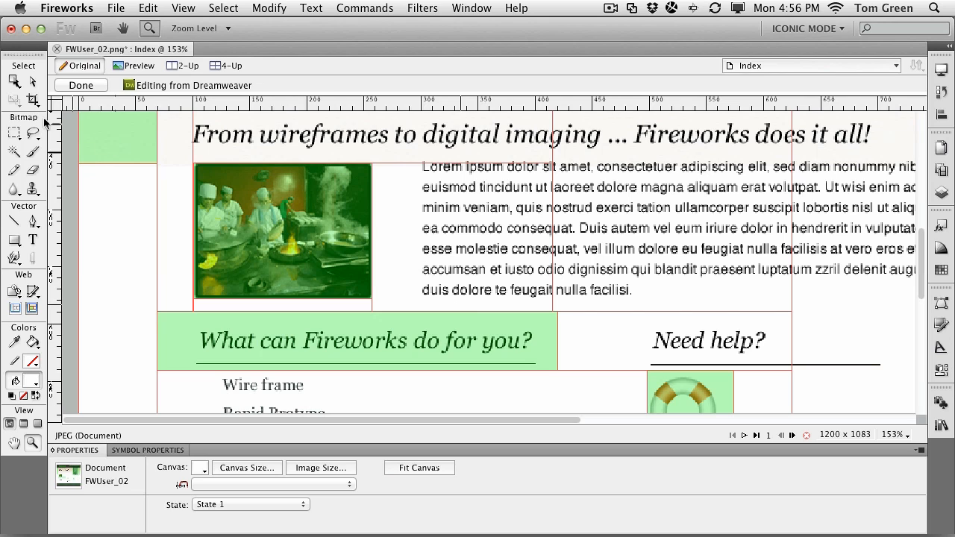
left_click(15, 83)
left_click(24, 101)
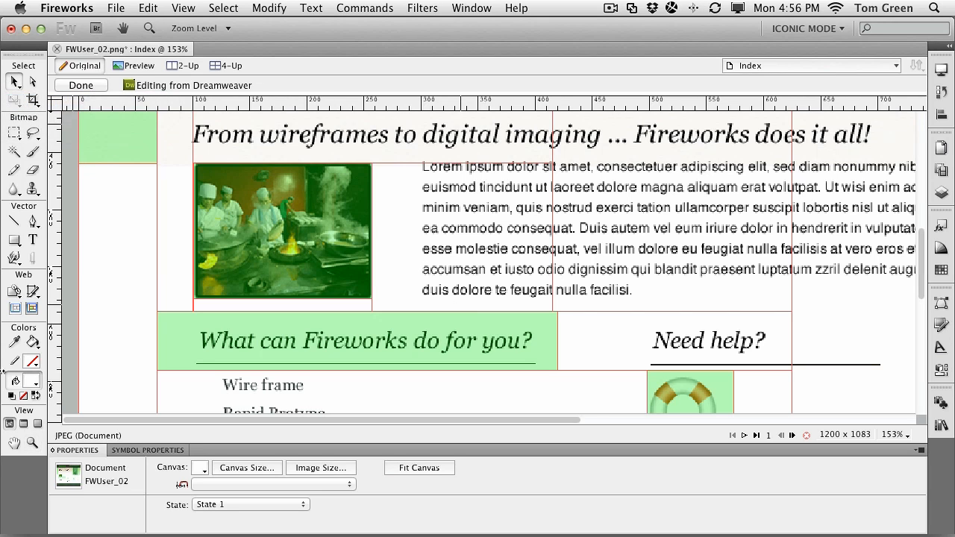
left_click(15, 308)
Add an Inner Bevel filter to the kitchen photo, using the Ring edge shape and a width of 4.
left_click(323, 281)
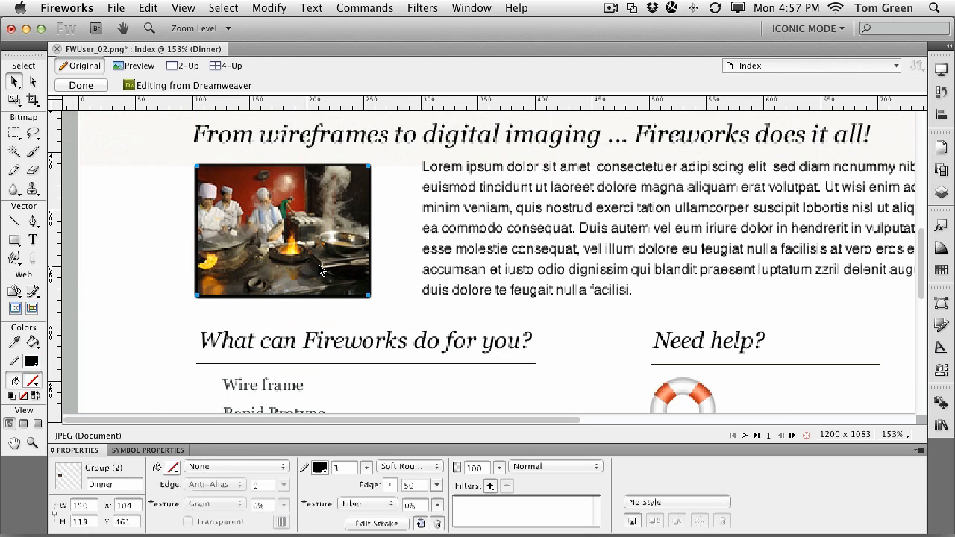
left_click(489, 486)
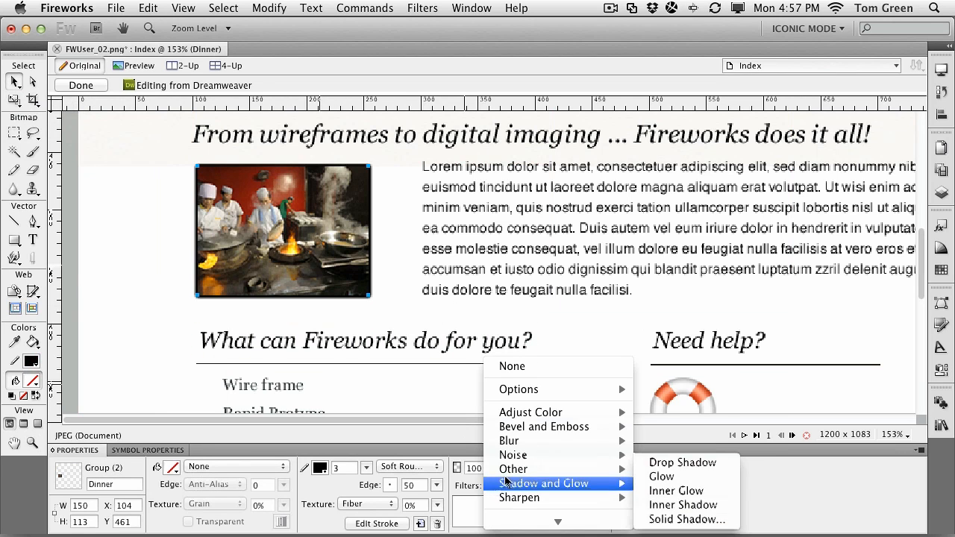
mouse_move(547, 446)
mouse_move(567, 429)
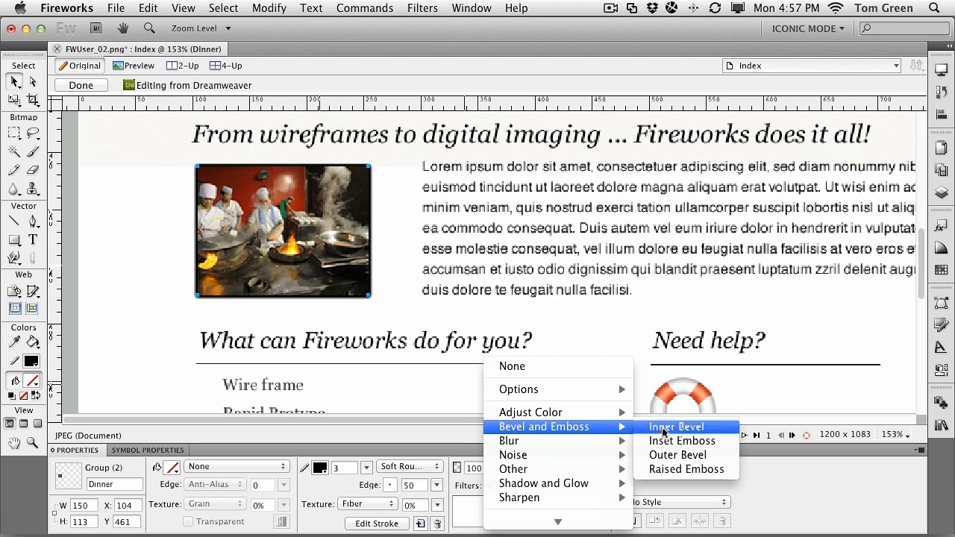
left_click(677, 432)
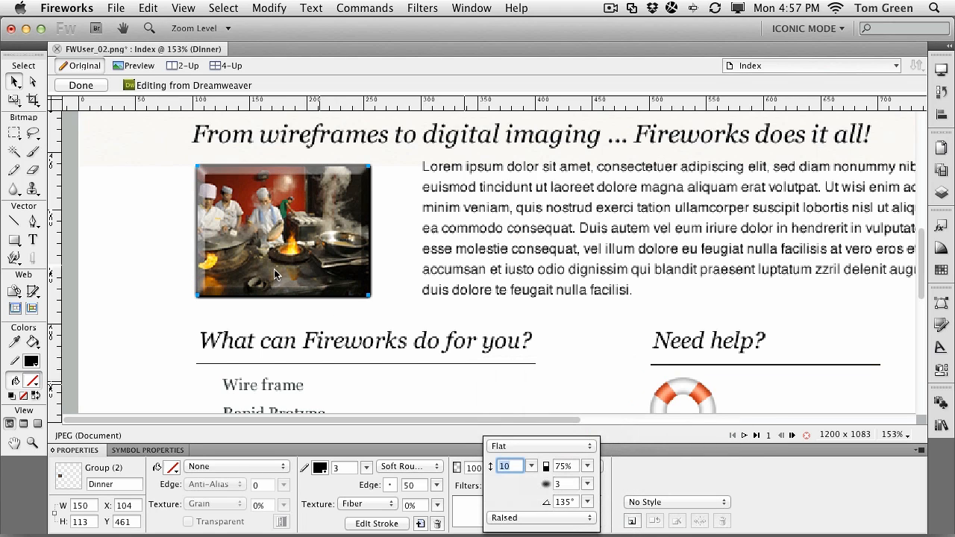
left_click(528, 448)
left_click(523, 505)
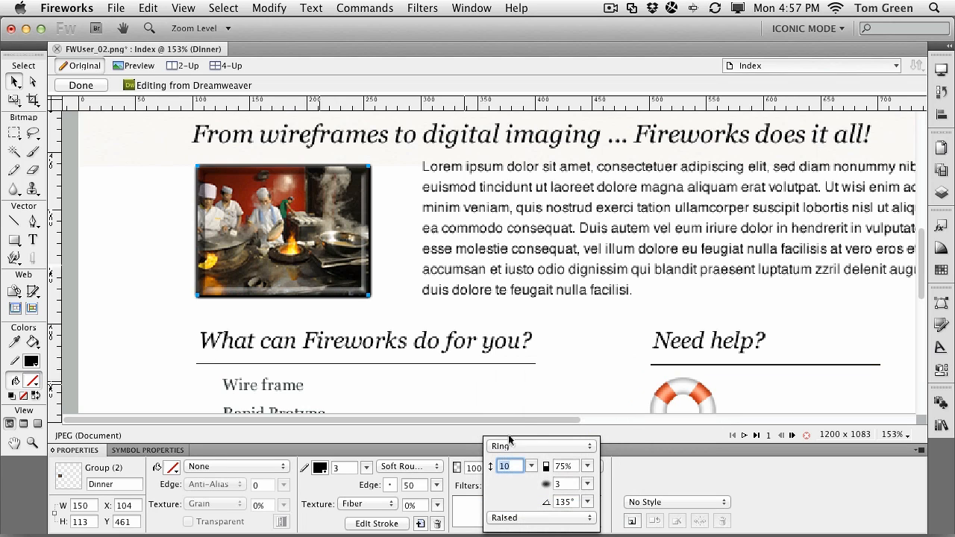
left_click_drag(532, 467, 532, 483)
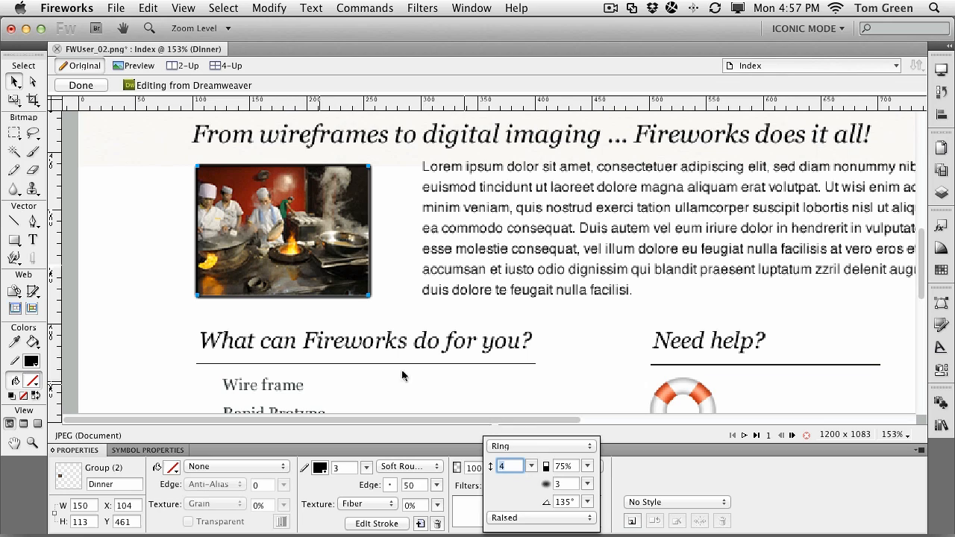
left_click(165, 297)
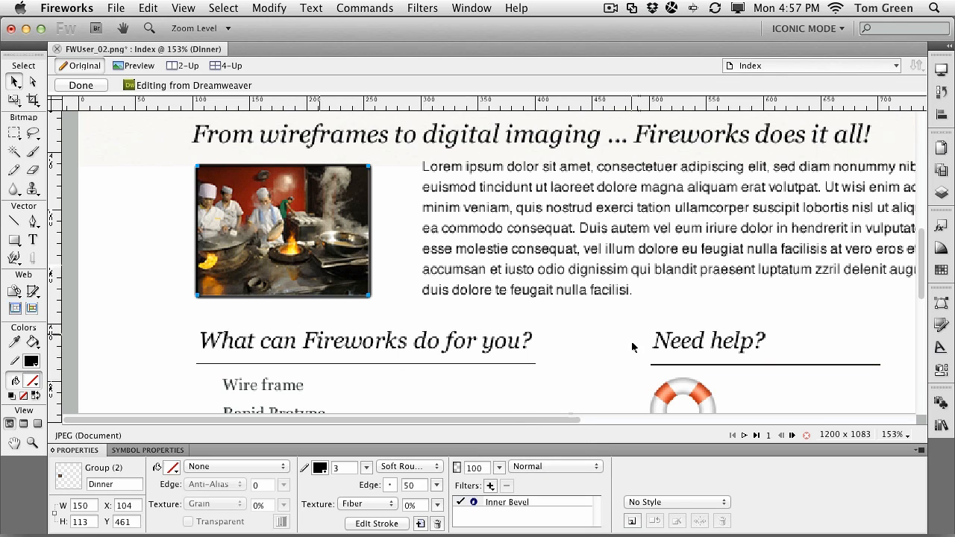
Remove the Hue/Saturation filter from the CoffeeCup bitmap under the Lonesome? heading in State 2.
left_click_drag(506, 419, 696, 428)
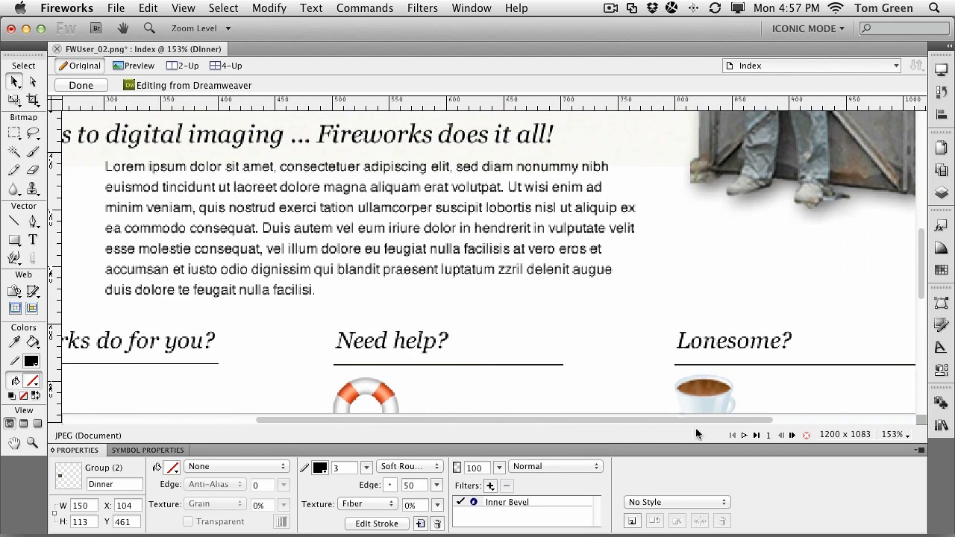
scroll(640, 367, "down", 2)
left_click(695, 372)
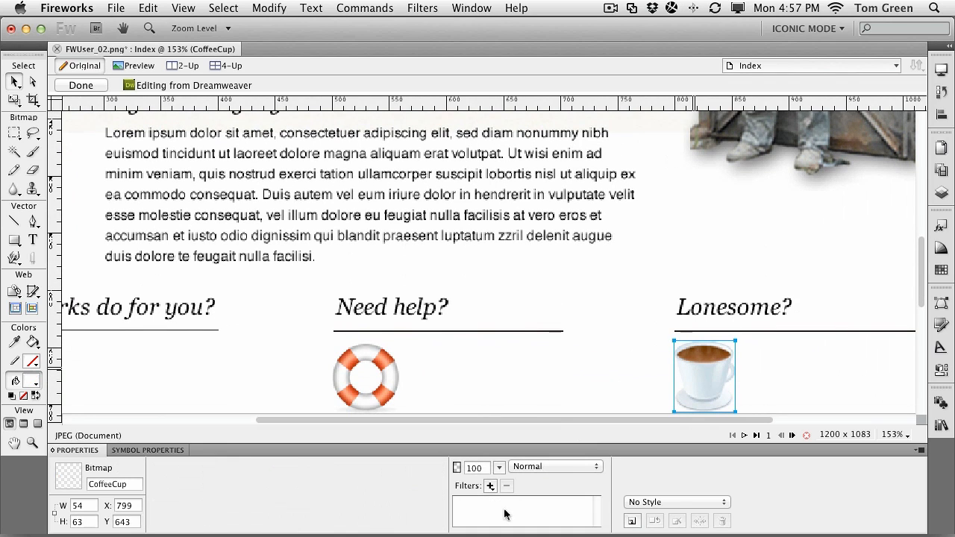
left_click(943, 171)
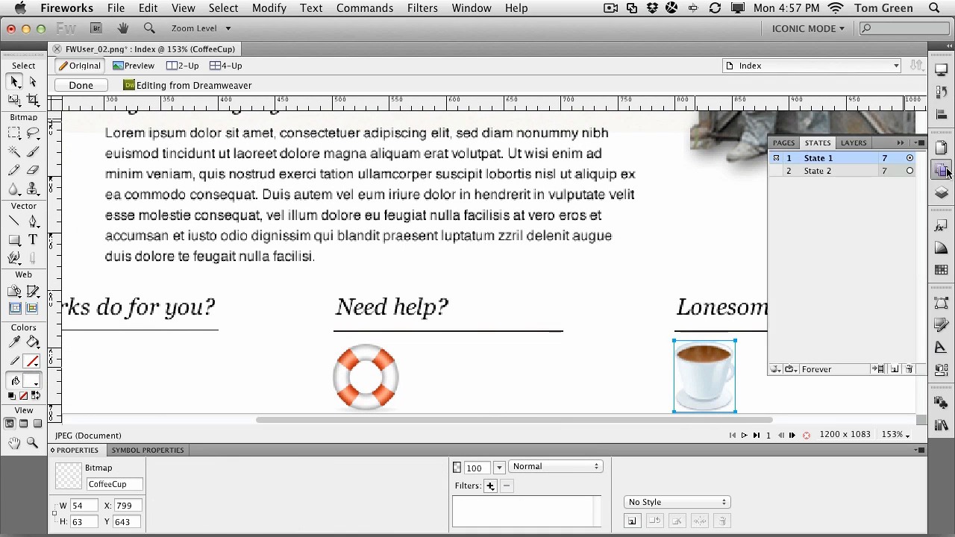
left_click(819, 173)
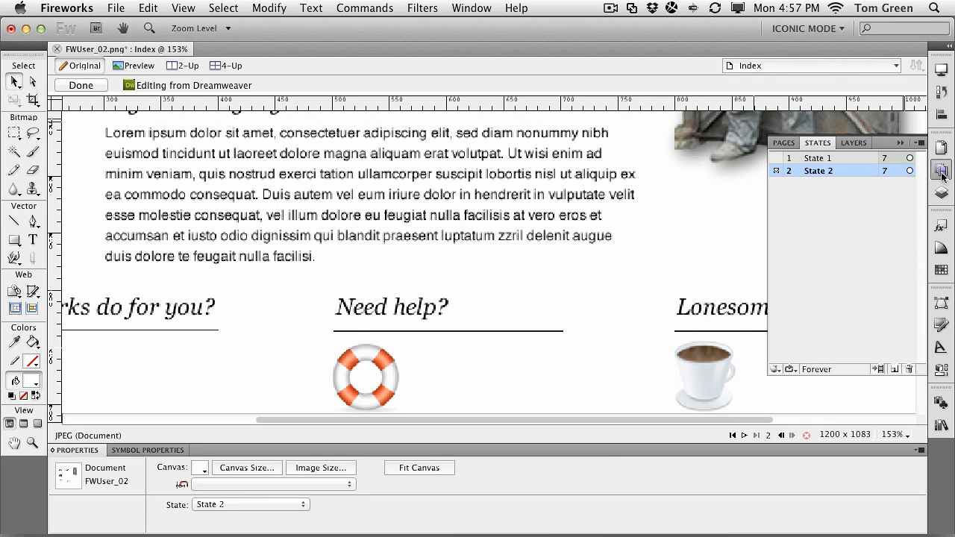
left_click(699, 388)
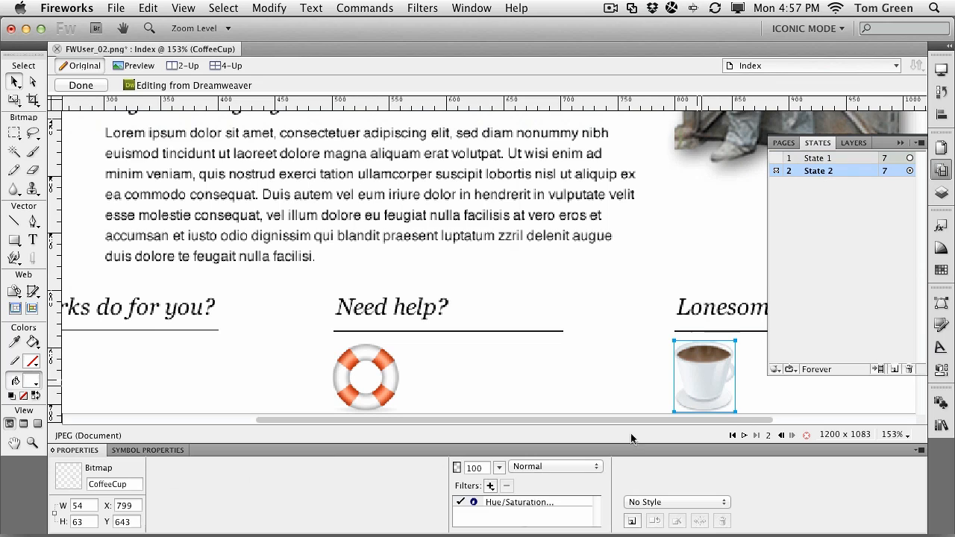
left_click(499, 506)
left_click(507, 487)
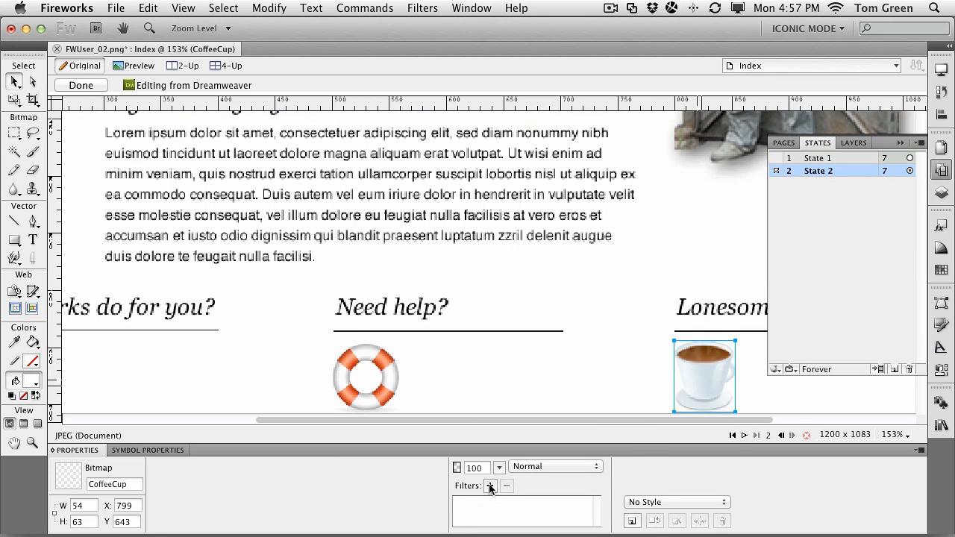
Add a Glow filter with a width of 3 to the coffee cup in State 2 and pick a glow colour from the swatches.
left_click(490, 485)
mouse_move(501, 486)
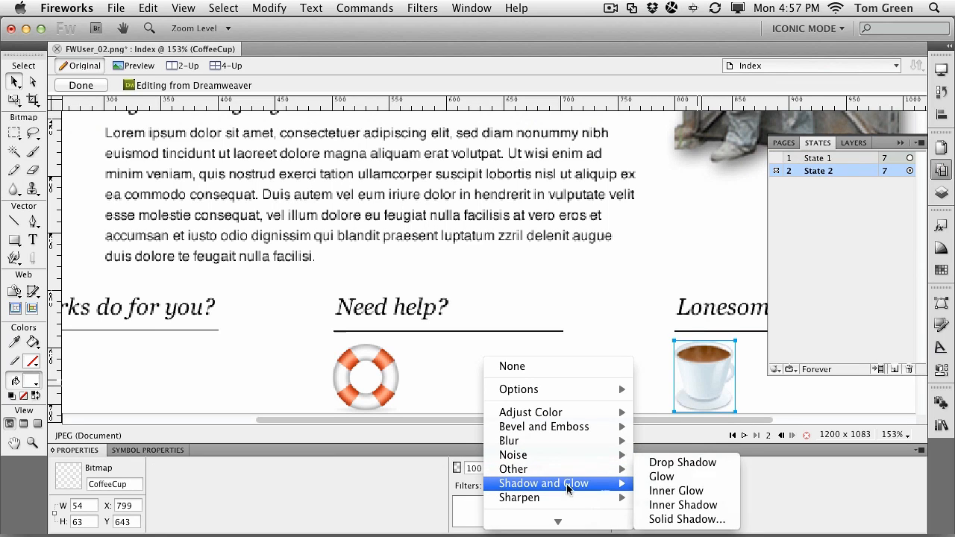
left_click(674, 477)
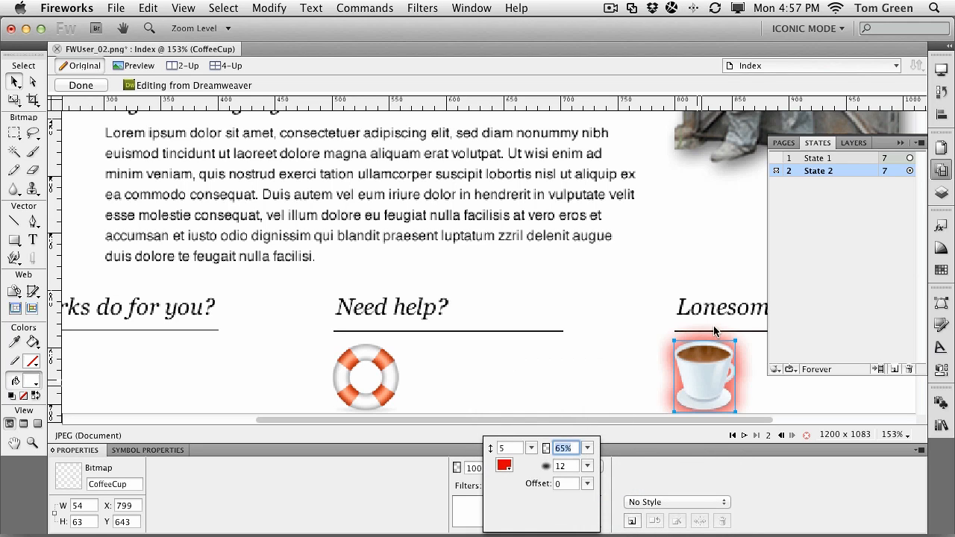
left_click_drag(531, 448, 532, 453)
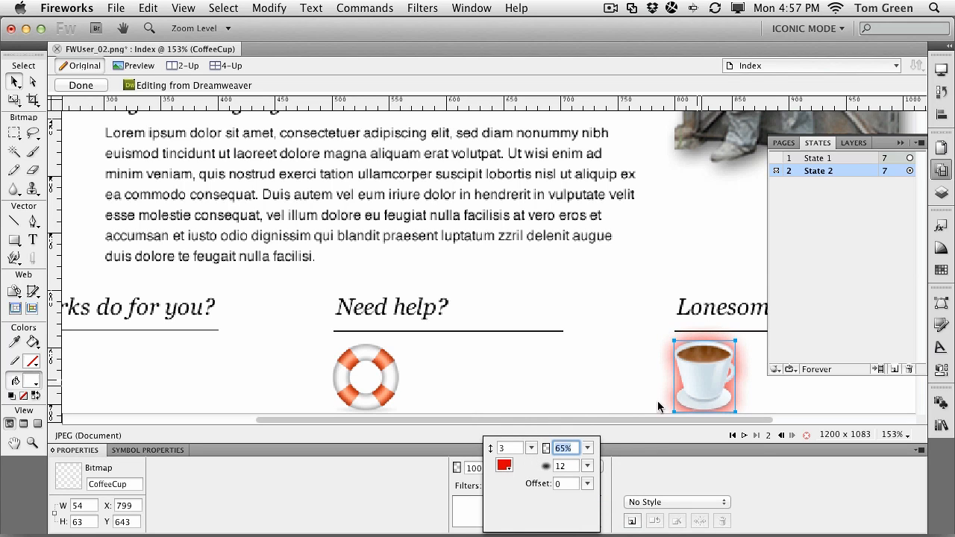
left_click(505, 466)
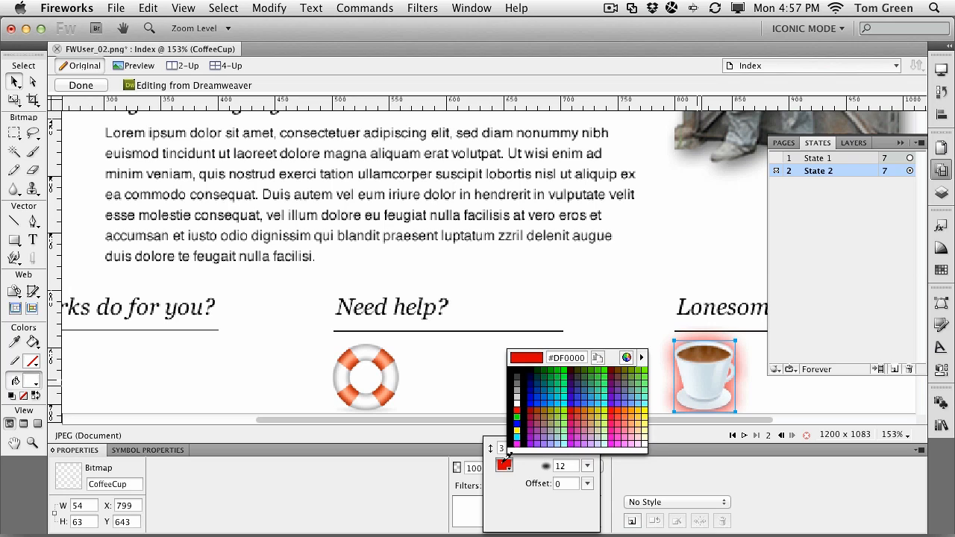
left_click(544, 410)
left_click(634, 376)
Return to State 1, show the slices and fit the whole page in the view.
left_click(821, 162)
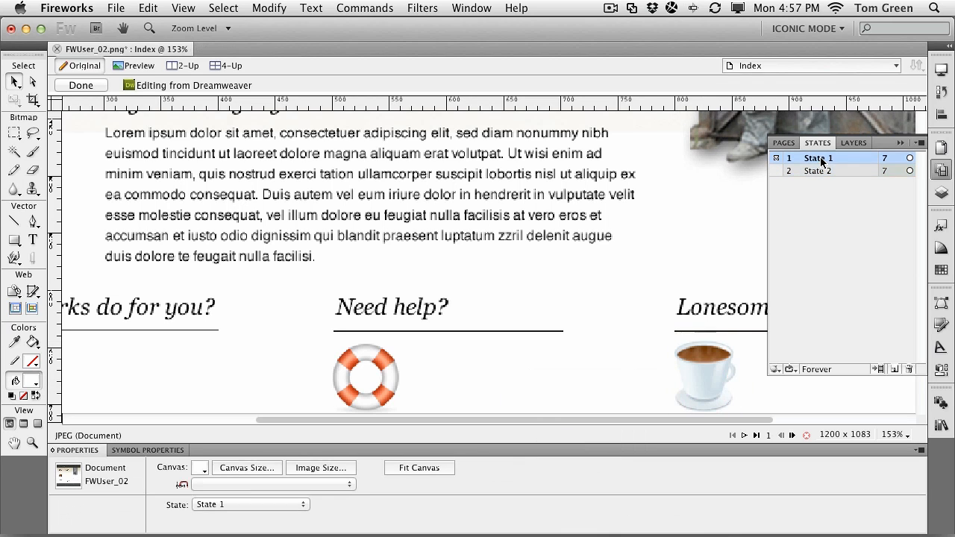
left_click(32, 308)
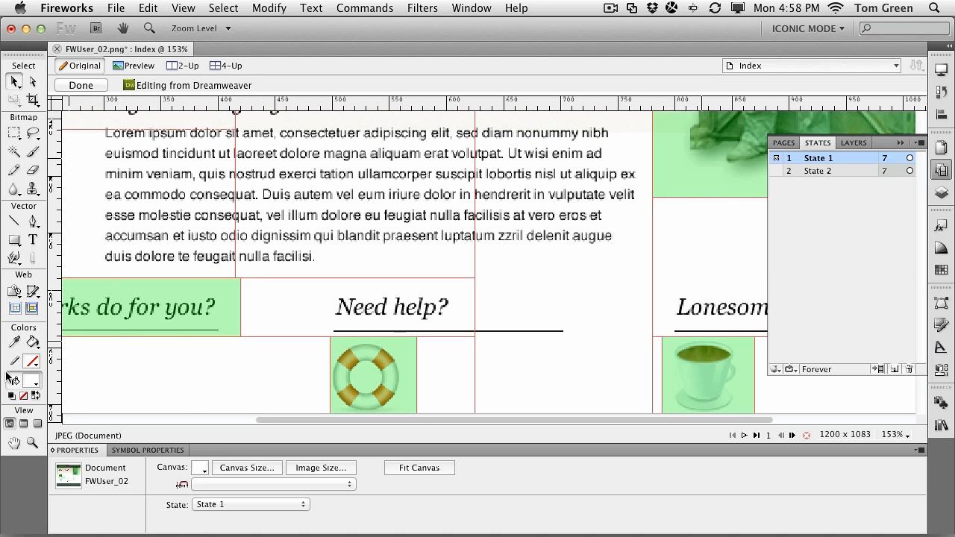
left_click(193, 10)
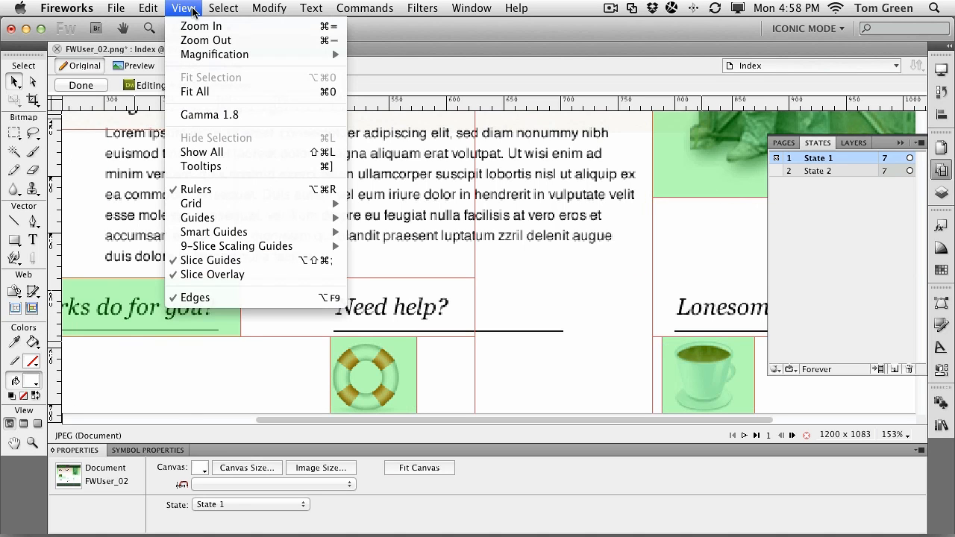
left_click(195, 91)
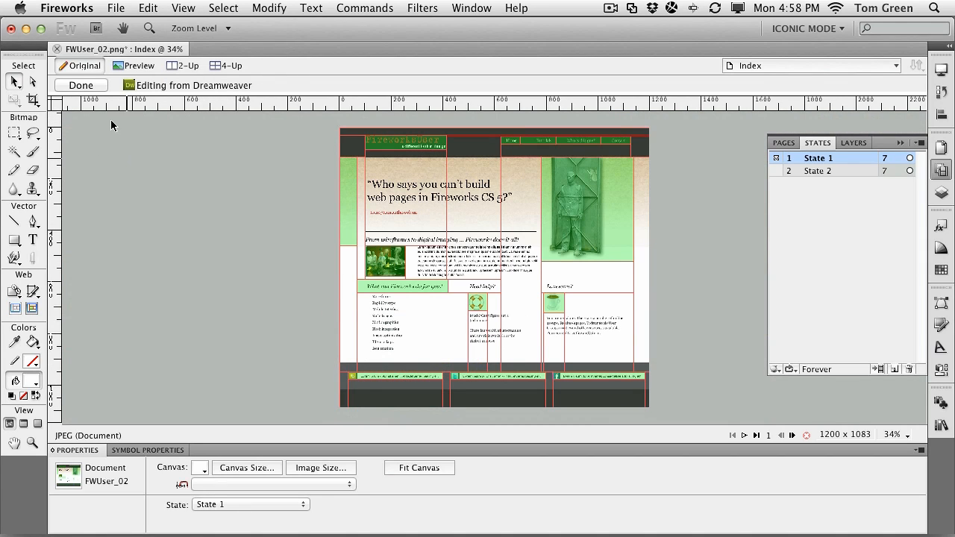
Finish the round-trip edit of FWUser_02.png and switch to Dreamweaver.
left_click(84, 88)
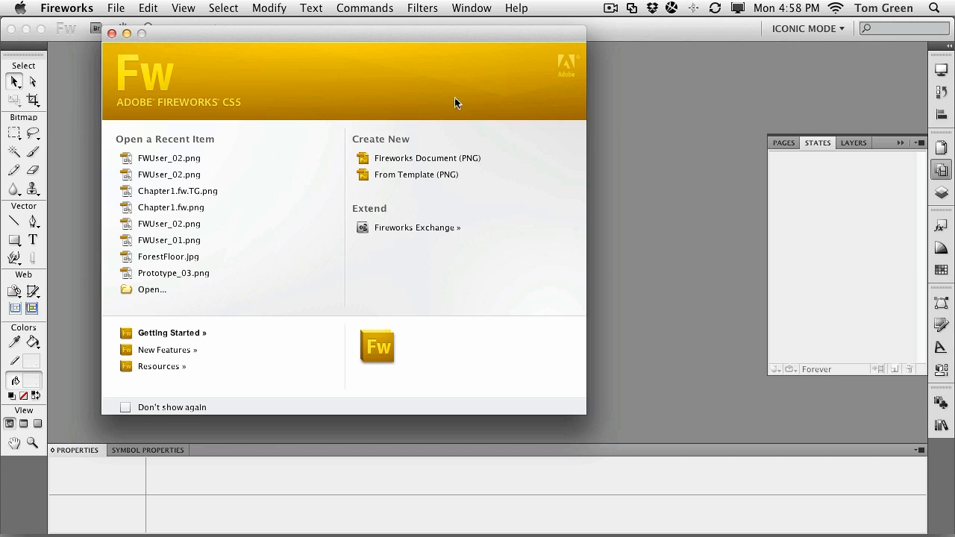
mouse_move(330, 534)
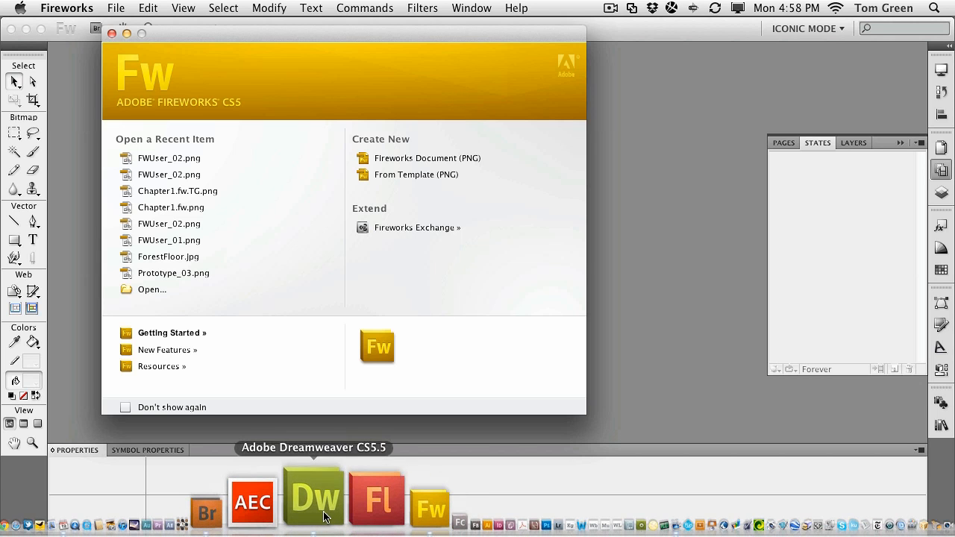
left_click(325, 516)
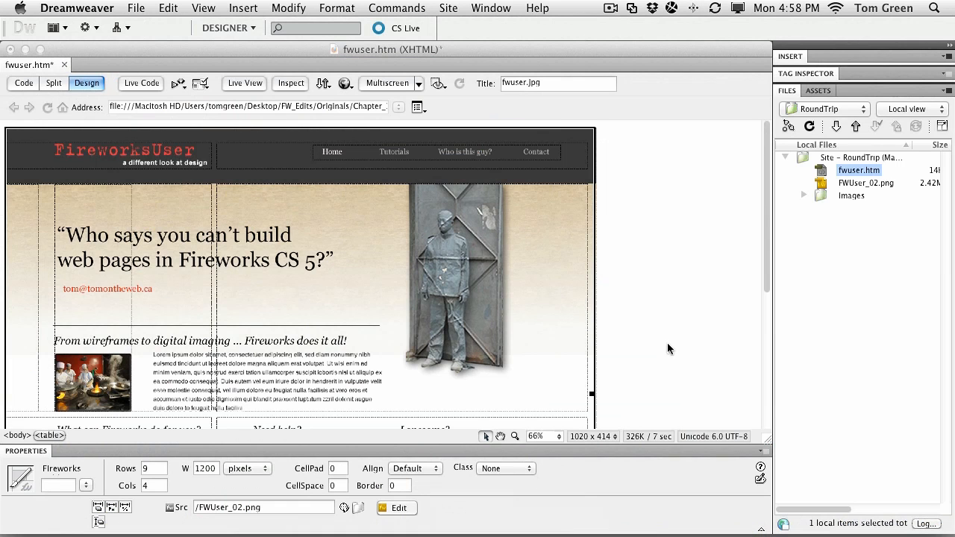
Preview the lower sections of the updated fwuser.htm in Live View and return to the top of the page in Design view.
scroll(668, 349, "down", 5)
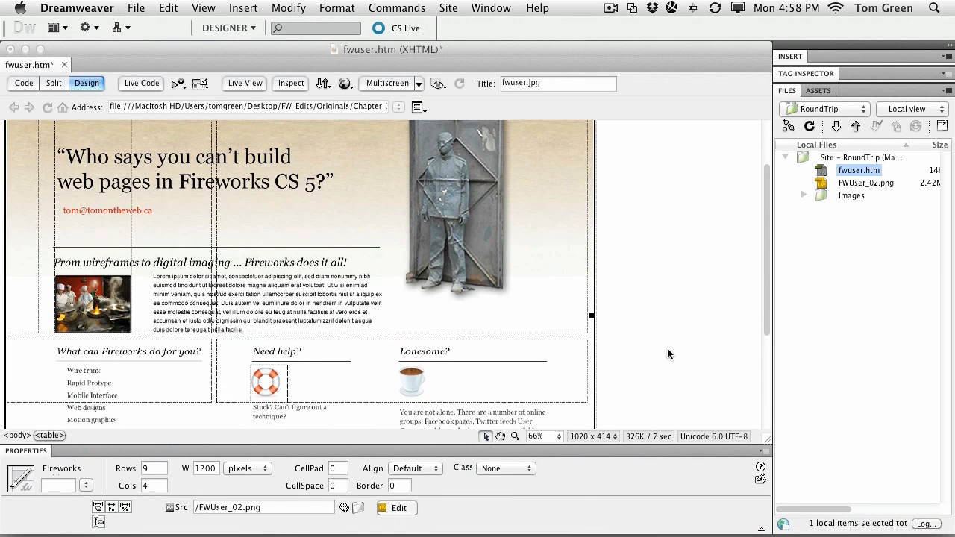
left_click(250, 84)
scroll(465, 356, "down", 10)
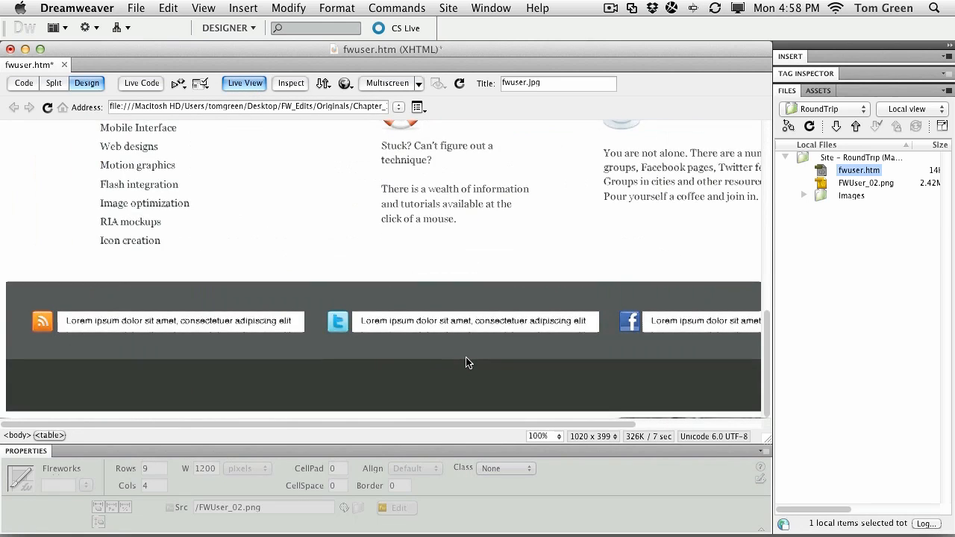
scroll(466, 357, "up", 5)
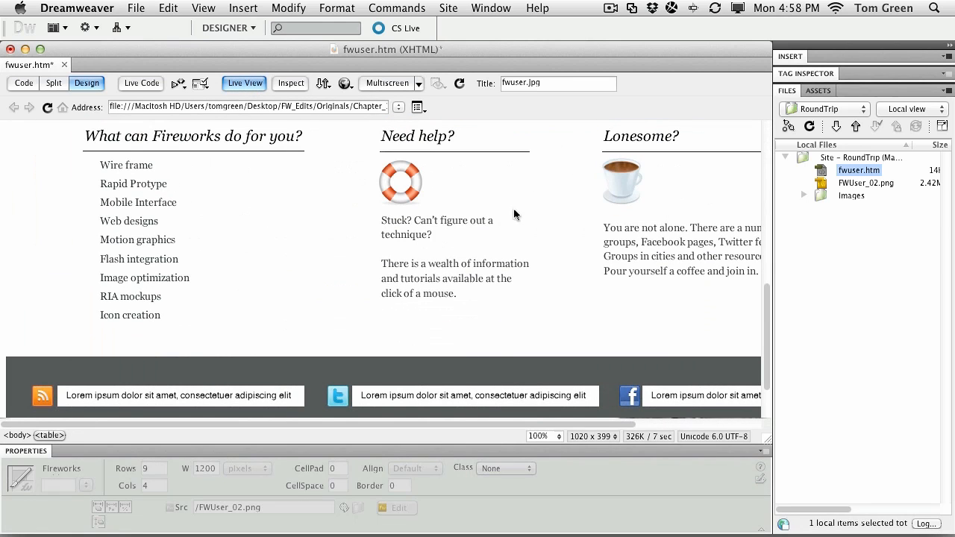
scroll(549, 229, "down", 5)
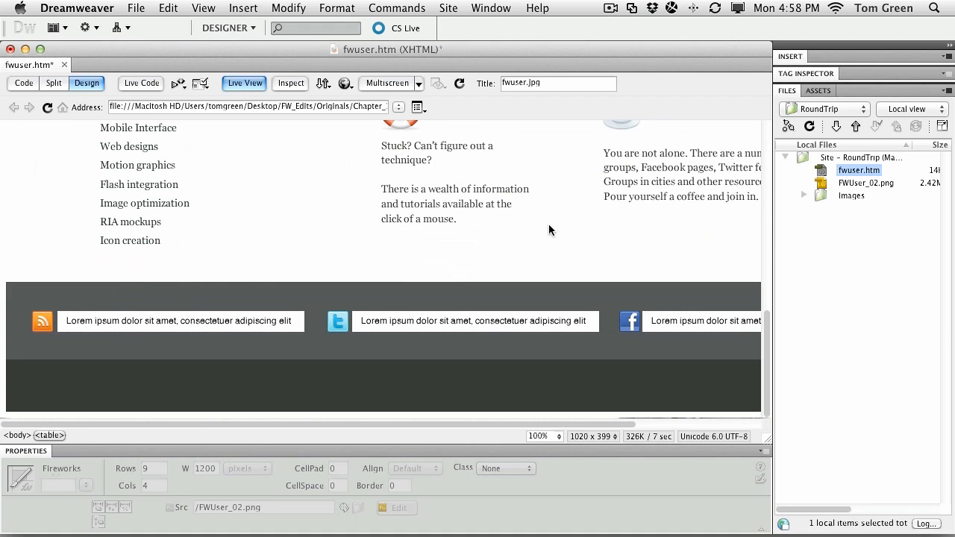
left_click(241, 82)
left_click_drag(767, 231, 766, 143)
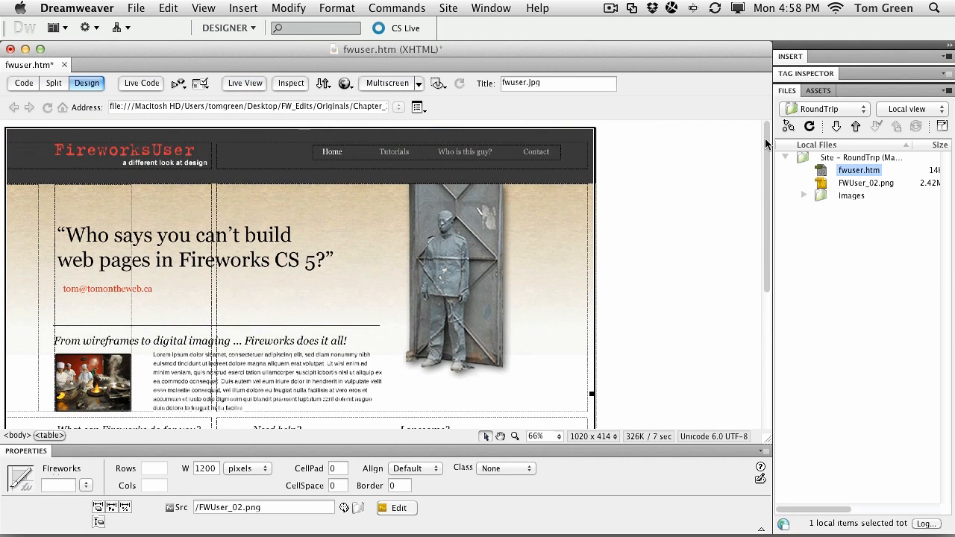